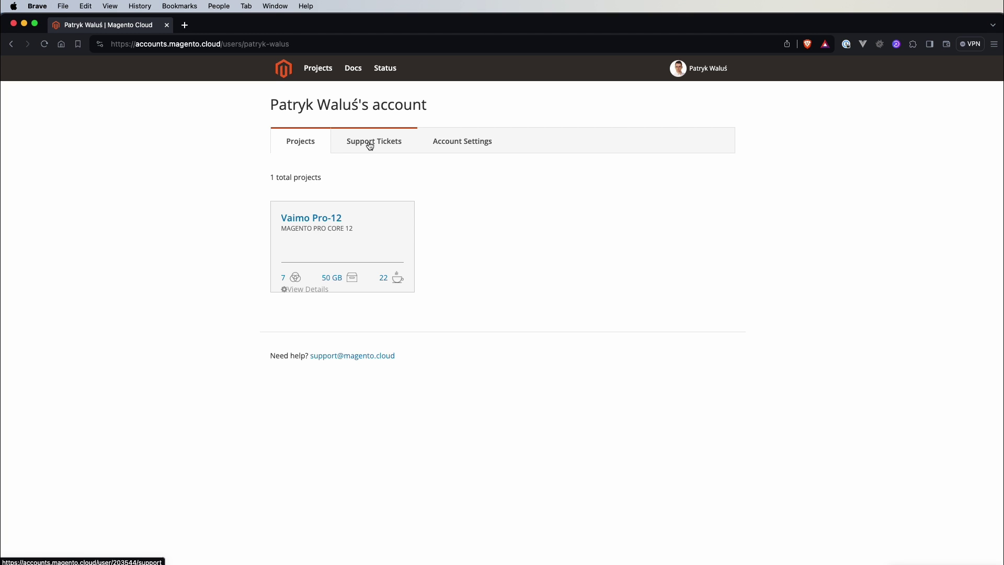
- Expand SSH Keys in Account Settings to show the Deployment server KEY and Public key entries
left_click(476, 149)
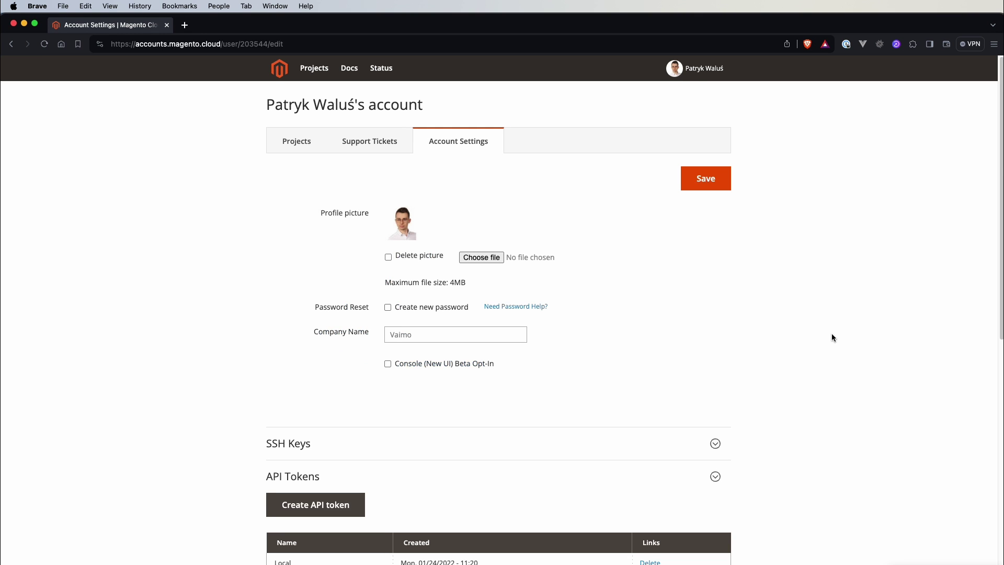
mouse_move(397, 369)
scroll(790, 337, "down", 5)
scroll(790, 339, "down", 1)
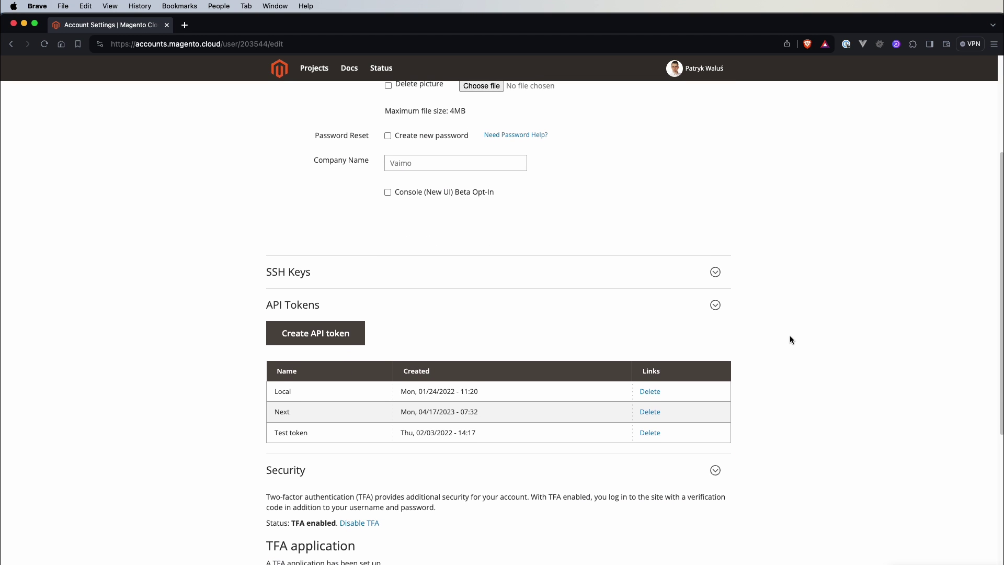
left_click(674, 273)
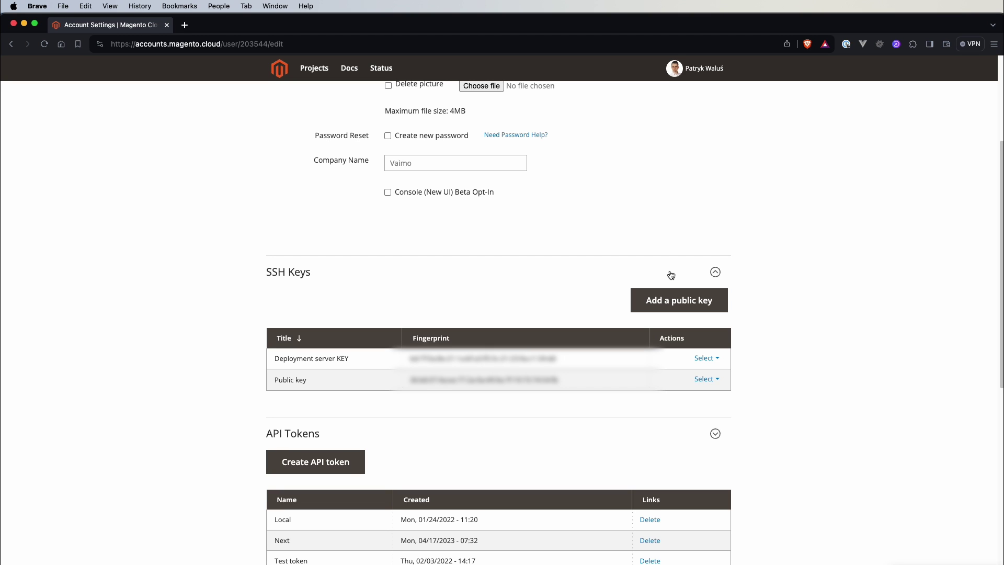
- Collapse SSH Keys, look over Security and Connected Account, then return to the project list
left_click(671, 275)
scroll(737, 271, "down", 2)
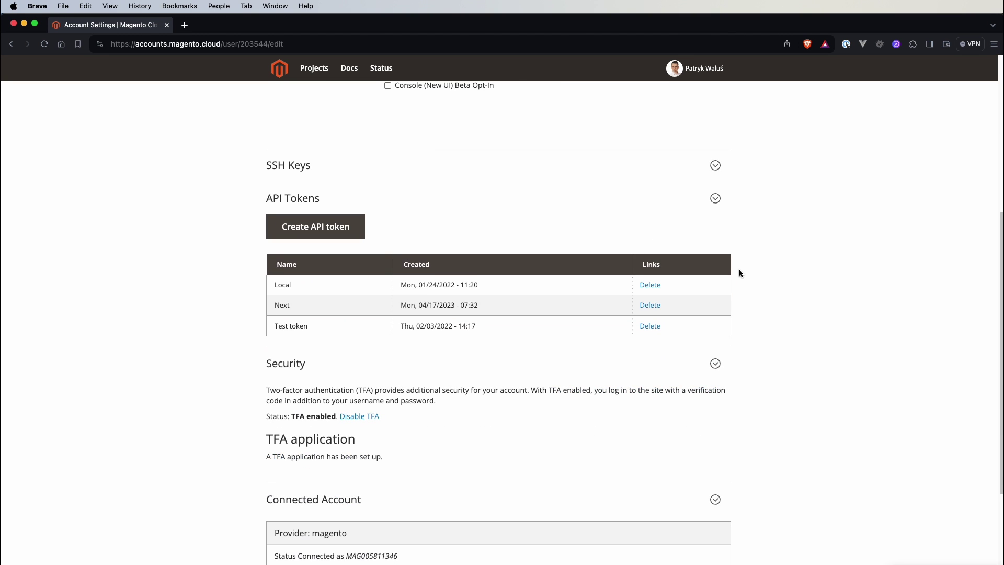
scroll(739, 270, "down", 3)
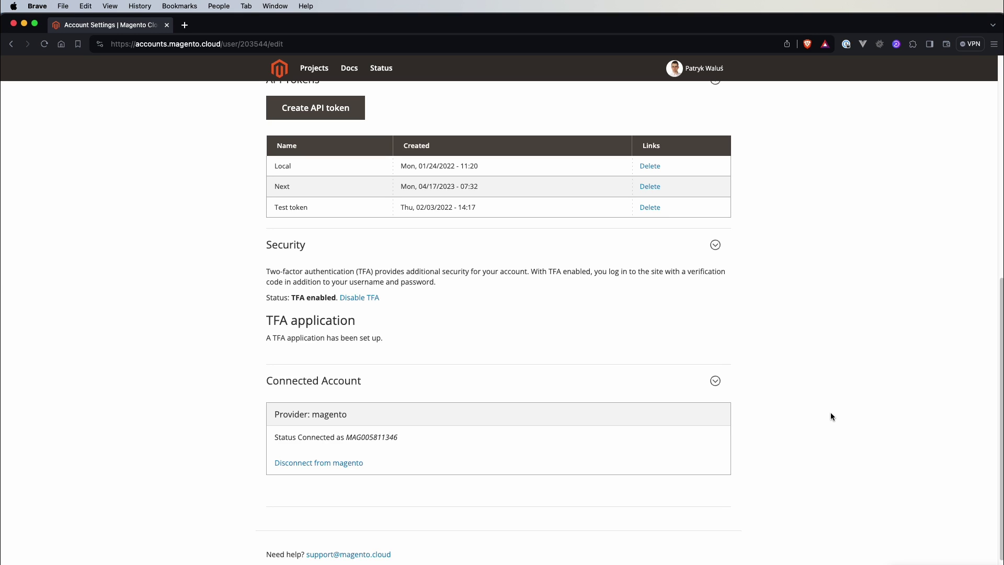
scroll(831, 417, "up", 10)
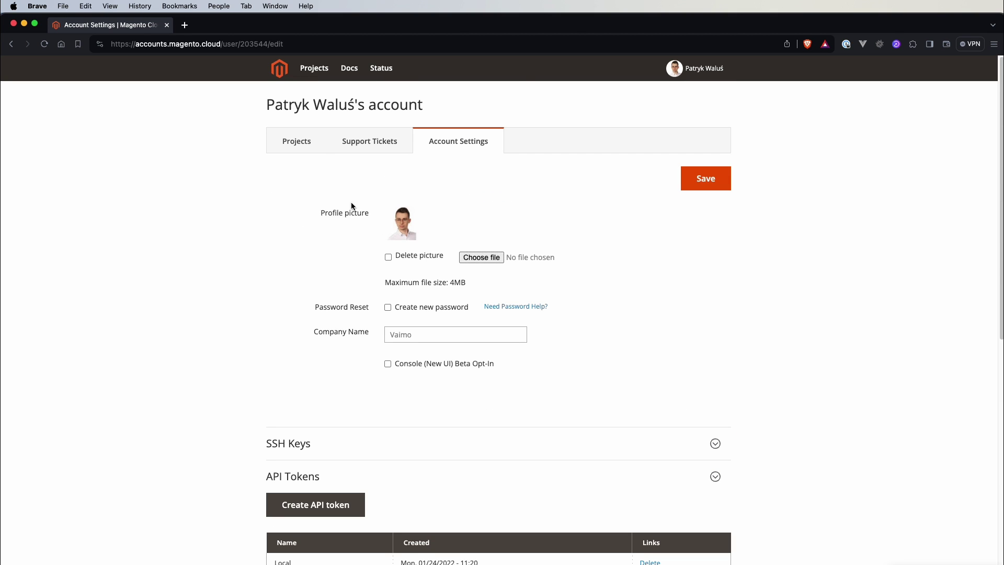
left_click(310, 153)
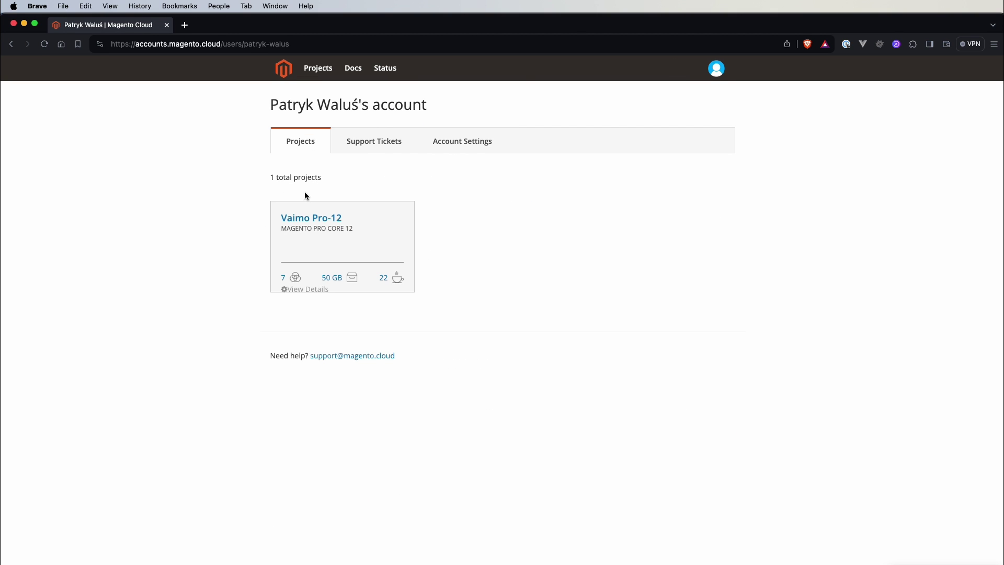
- Open Vaimo Pro-12's Production environment and briefly show, then hide, inactive environments
left_click(305, 222)
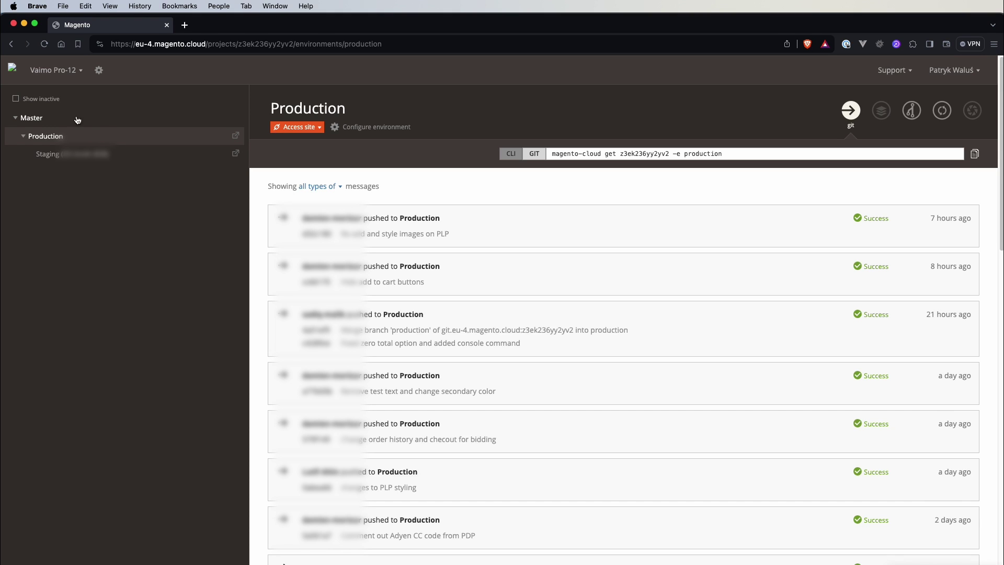
left_click(55, 99)
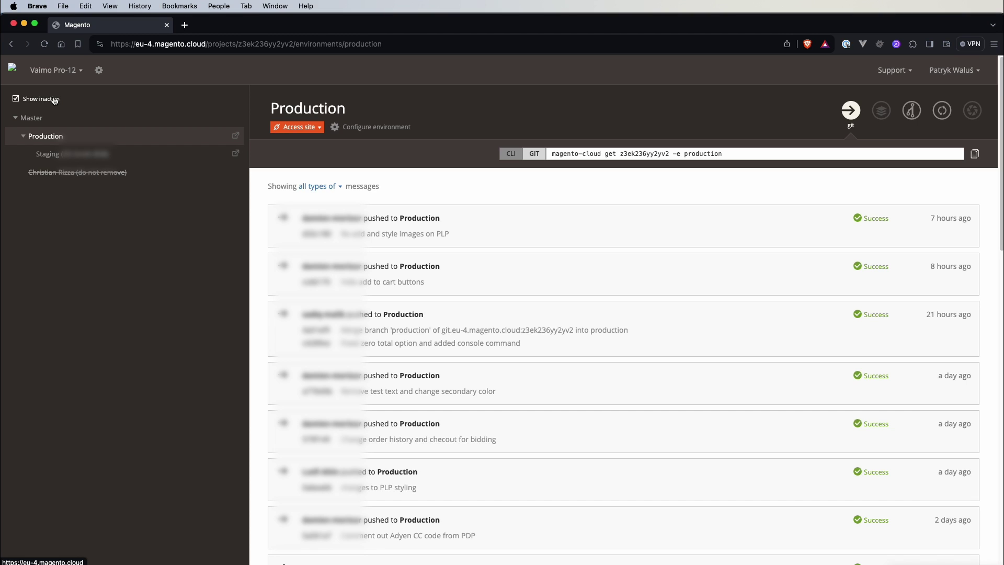
left_click(55, 99)
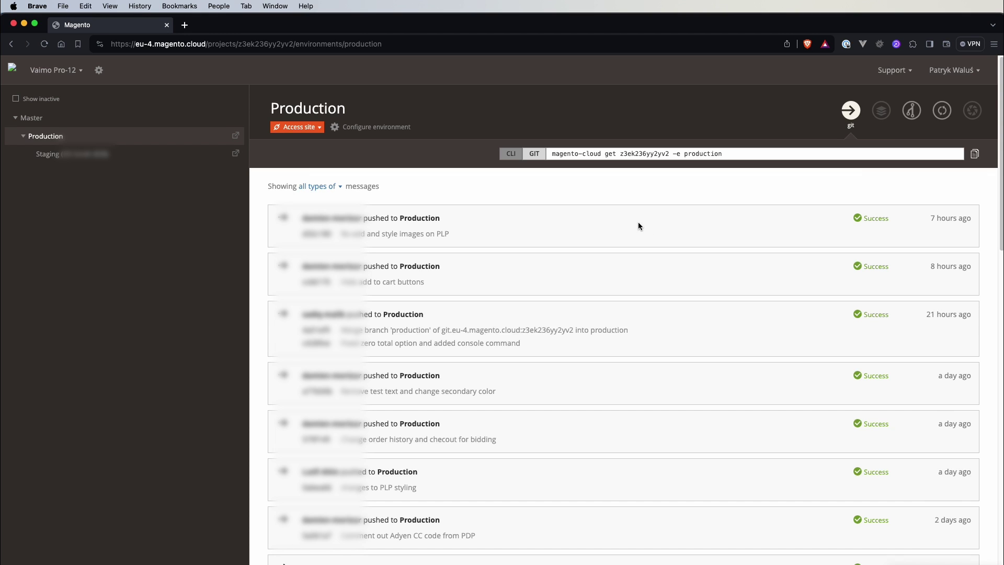
left_click(875, 219)
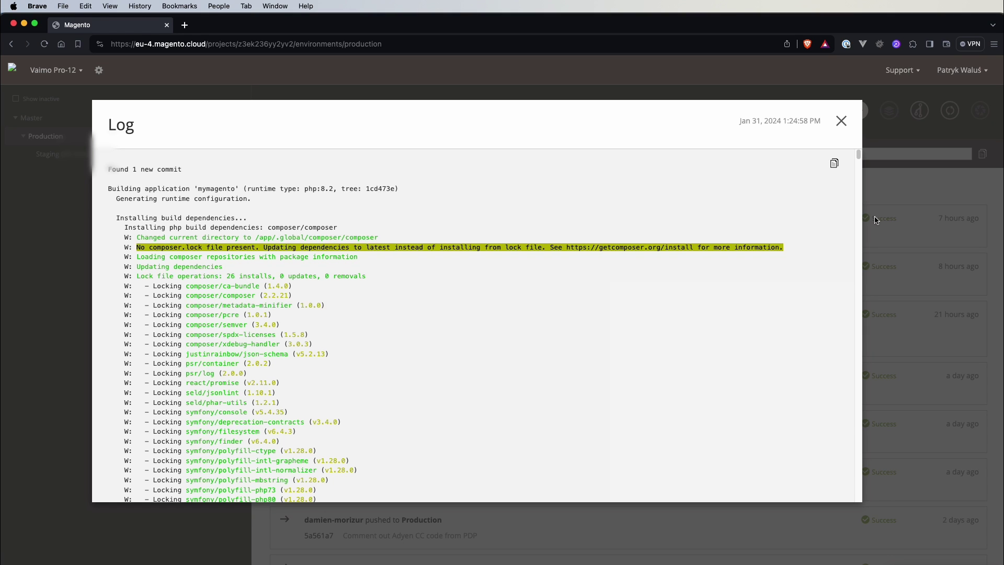
left_click(841, 120)
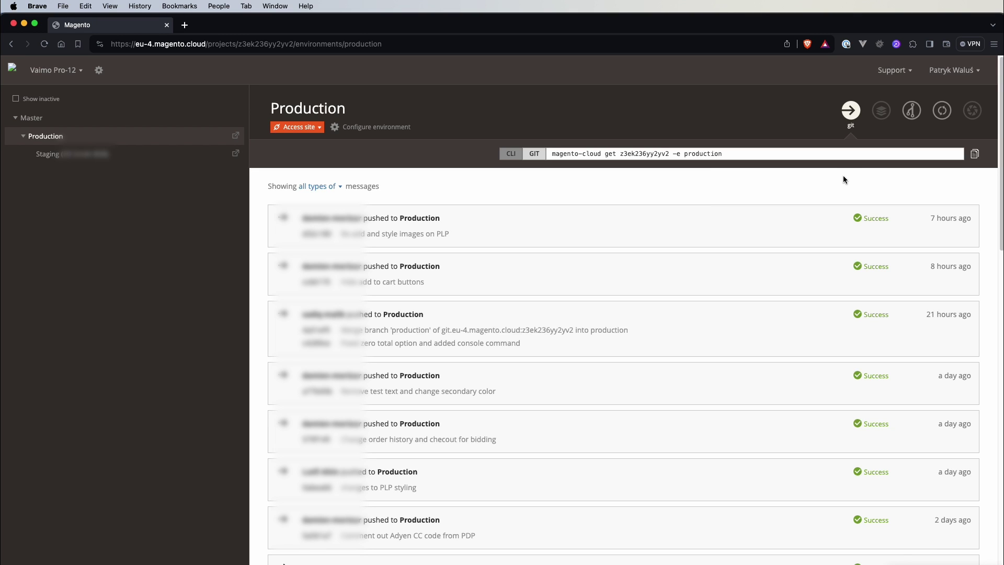
left_click(534, 153)
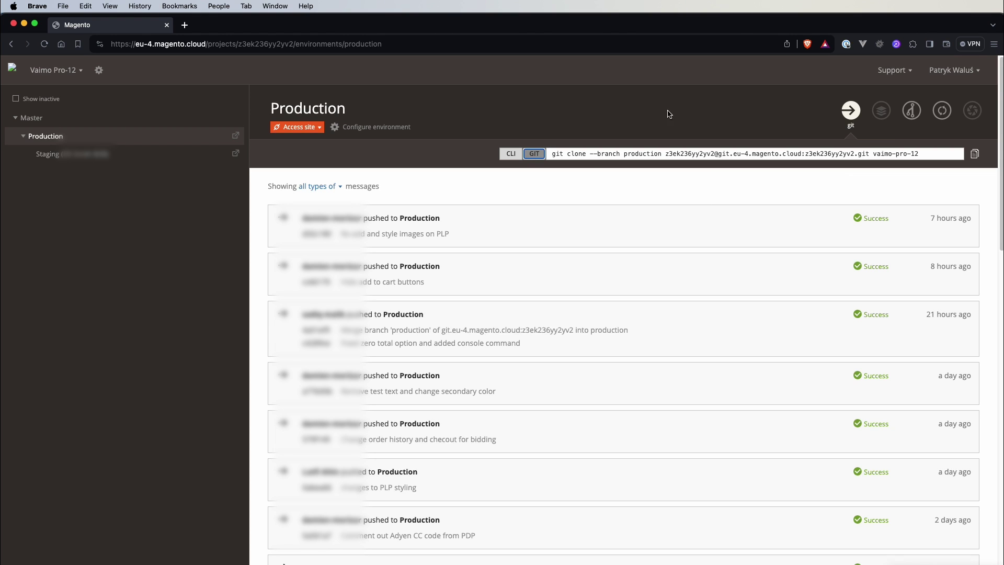
left_click(313, 128)
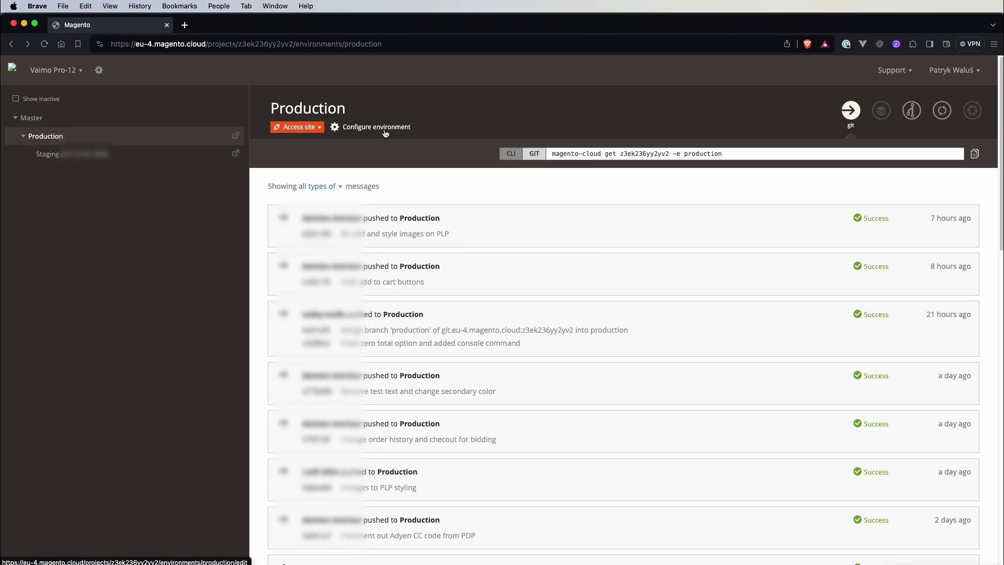
- Show the Production environment's settings: status Active, with emails, indexing and HTTP access Off
left_click(385, 132)
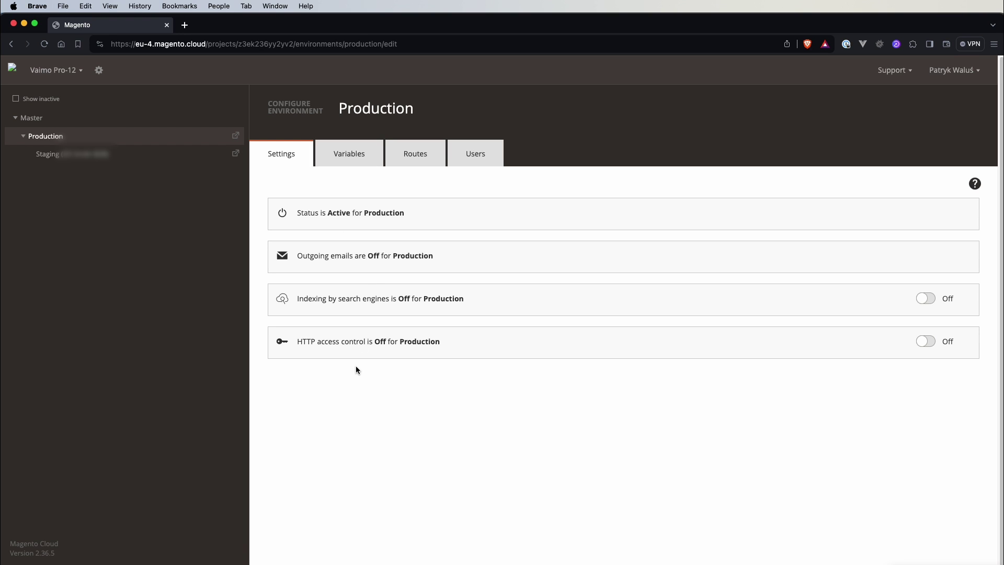
- List Production's variables, including ADMIN_EMAIL, env:COMPOSER_AUTH and env:ENV_BRANCH
left_click(347, 158)
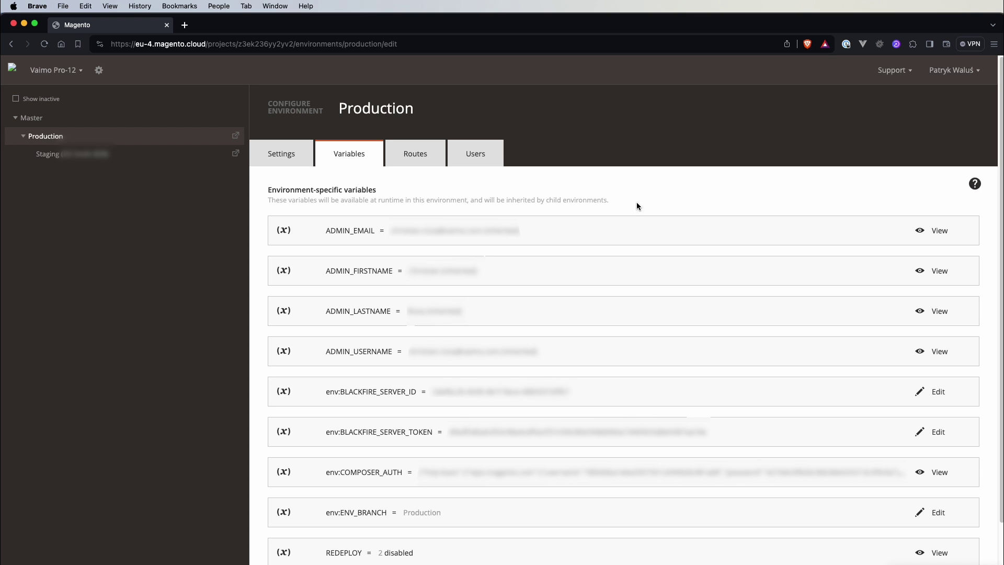
left_click(419, 163)
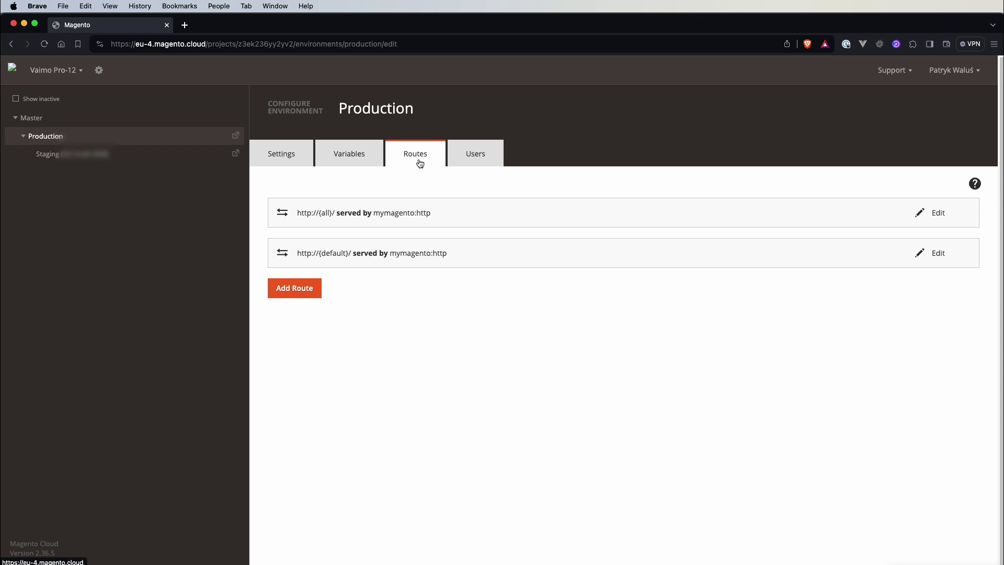
left_click(465, 157)
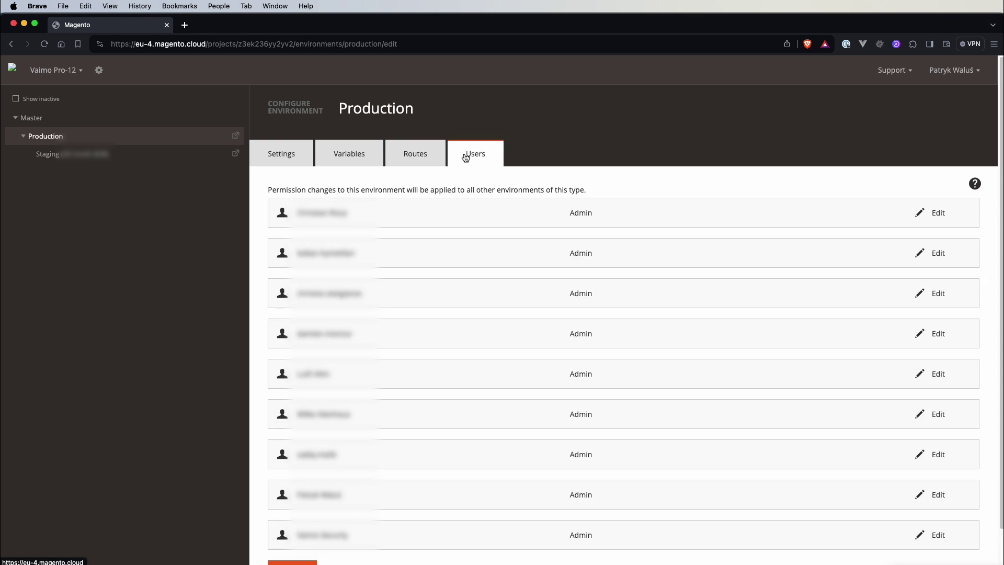
- Show Vaimo Pro-12's four magentosite.cloud SSL certificates expiring Feb–Apr 2024
left_click(98, 71)
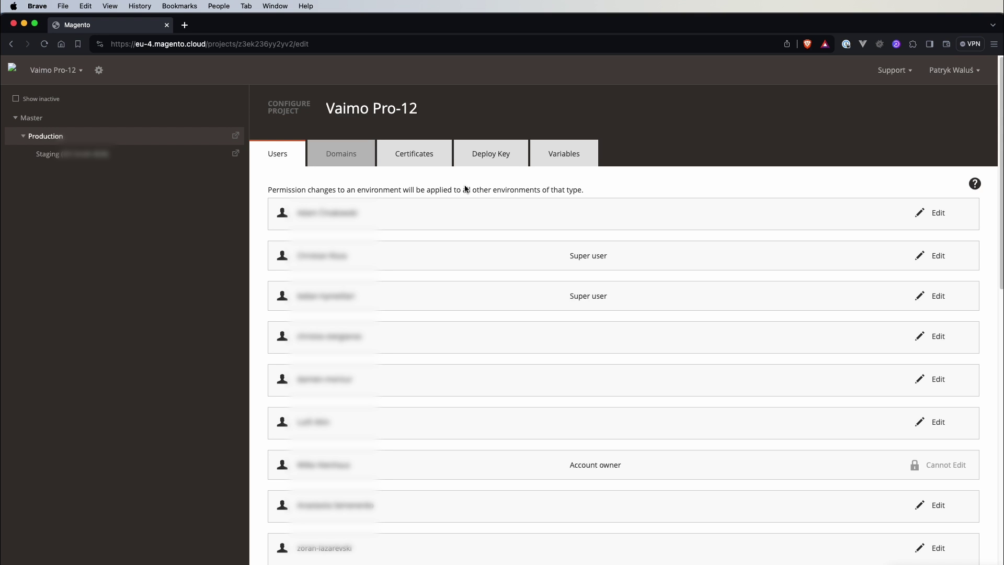
mouse_move(355, 164)
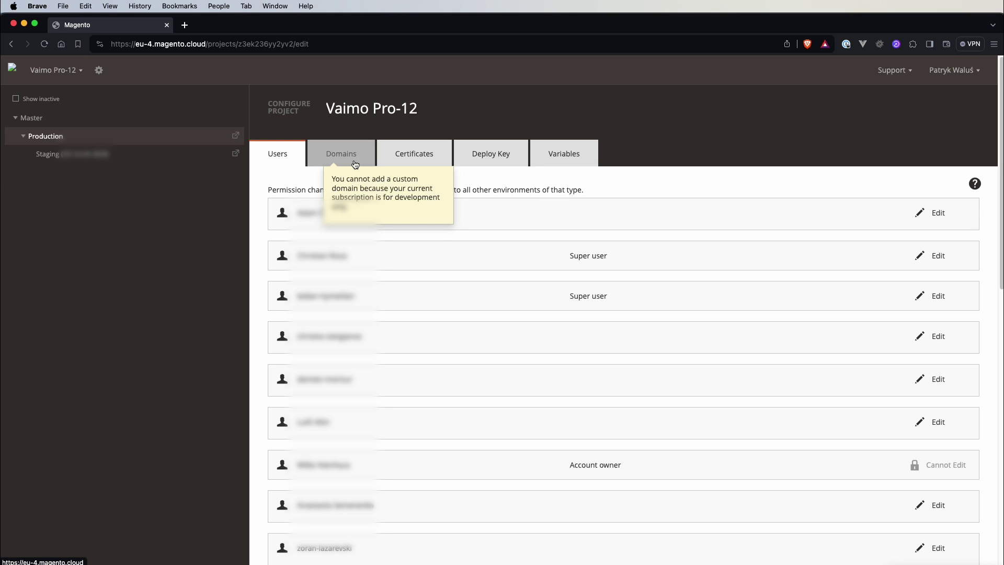
left_click(410, 158)
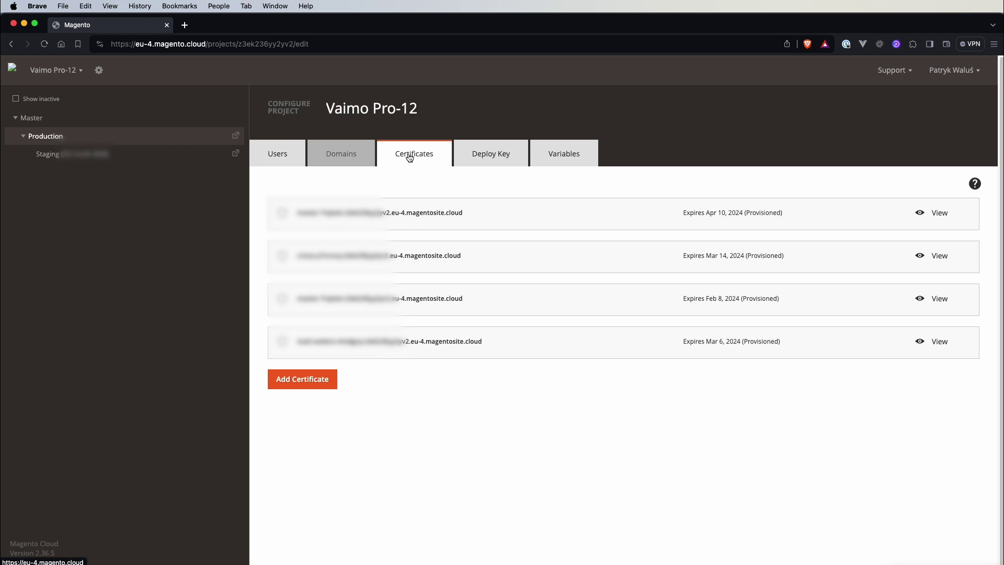
- Check the deploy key, then list env:BLACKFIRE_SERVER_ID, env:BLACKFIRE_SERVER_TOKEN and env:COMPOSER_AUTH variables
left_click(483, 159)
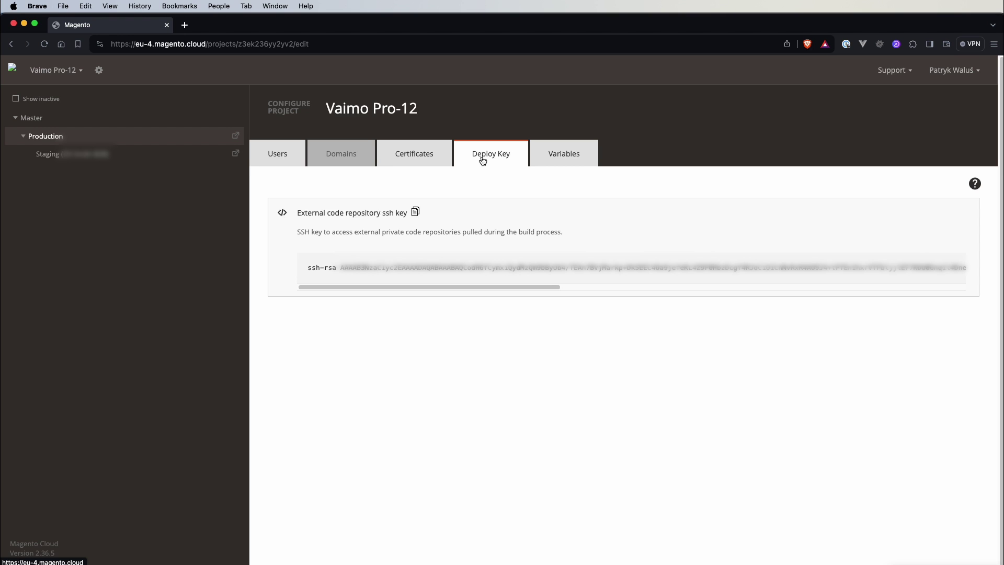
left_click(570, 158)
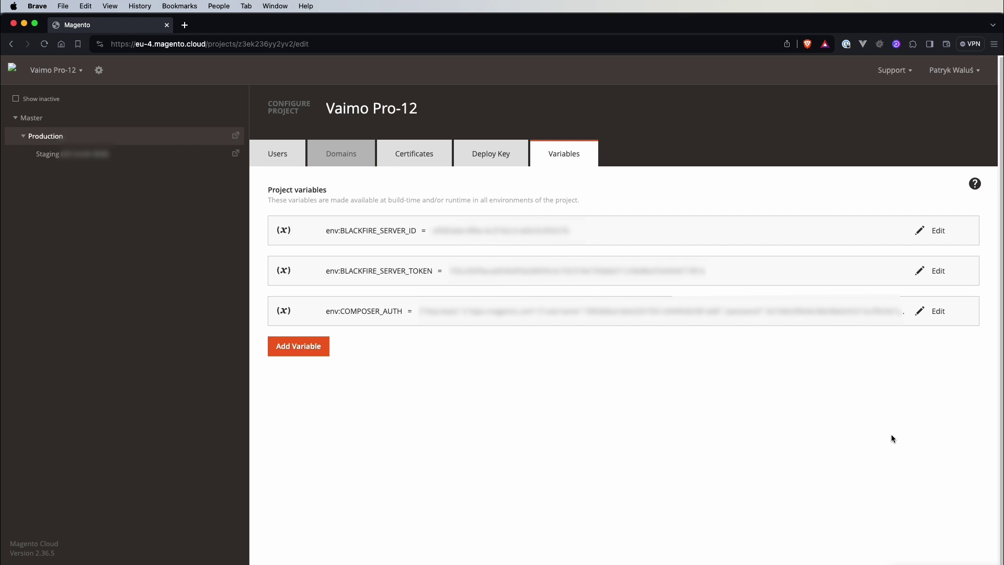
- Enable and save the Console (New UI) Beta Opt-In, then reopen the Vaimo Pro-12 project
left_click(946, 69)
left_click(942, 91)
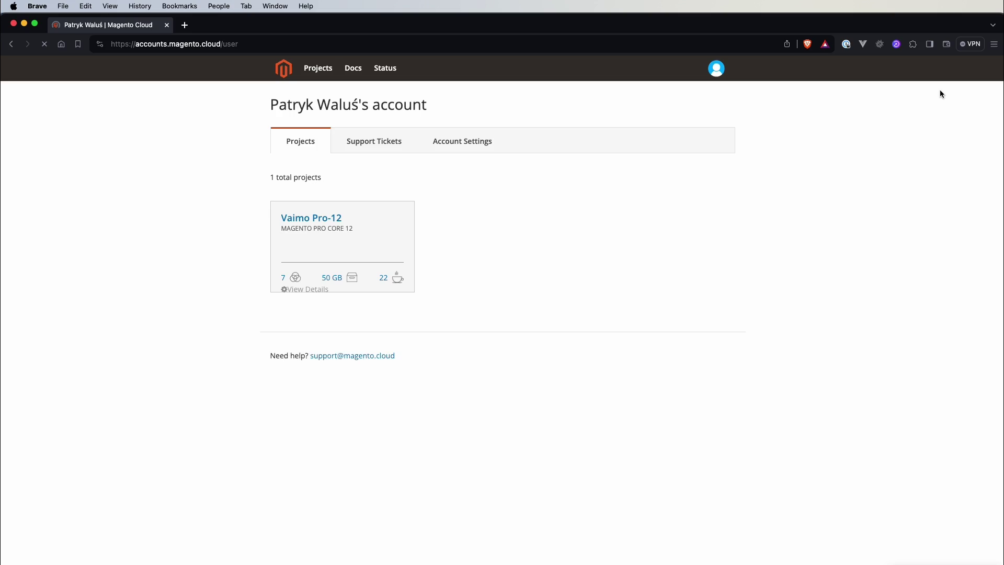
left_click(453, 145)
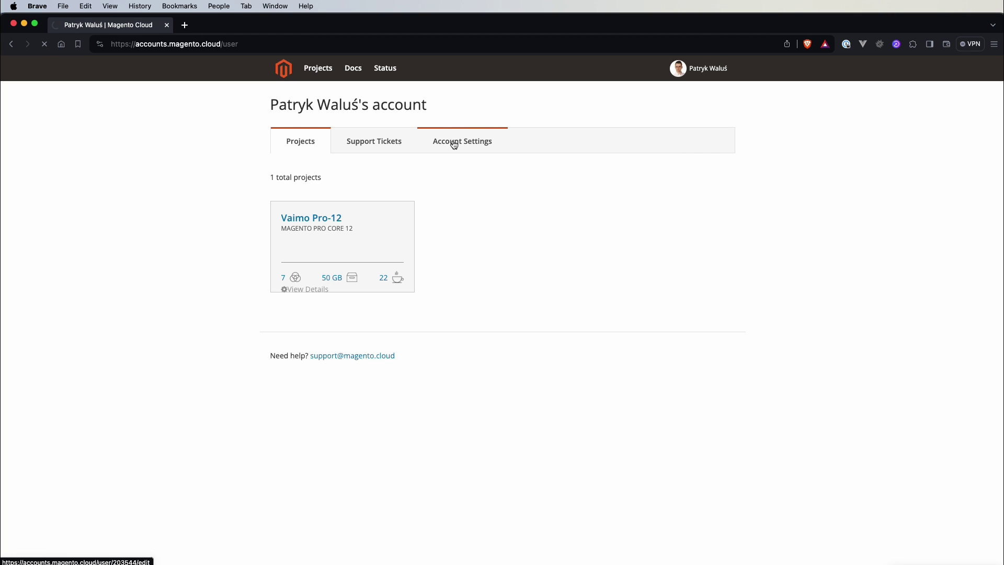
left_click(447, 365)
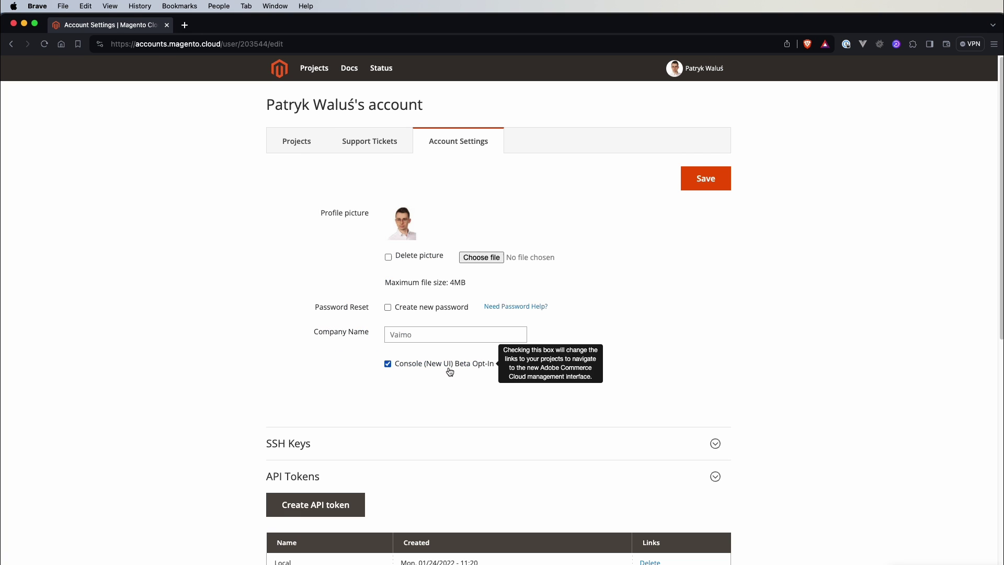
left_click(725, 177)
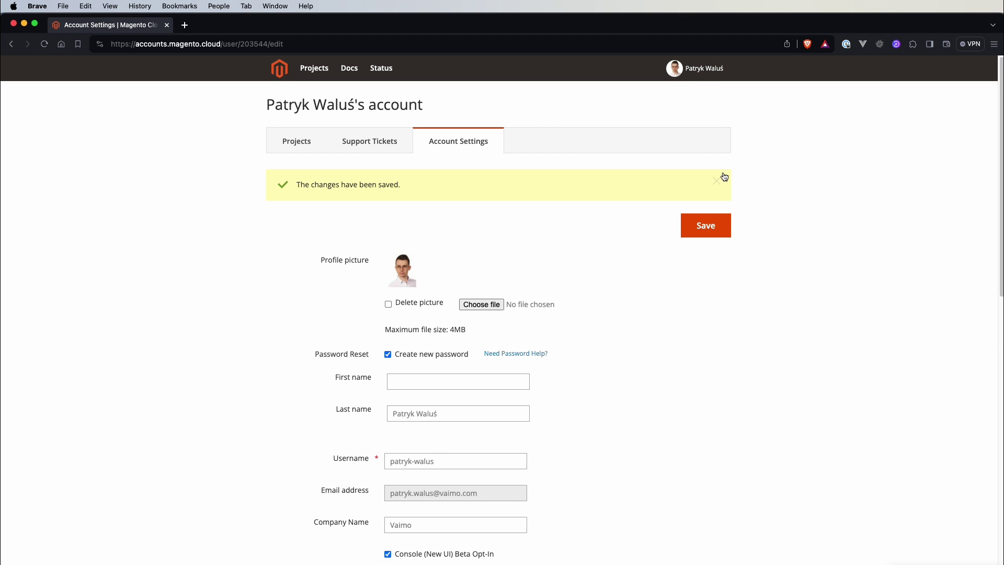
left_click(312, 141)
left_click(307, 219)
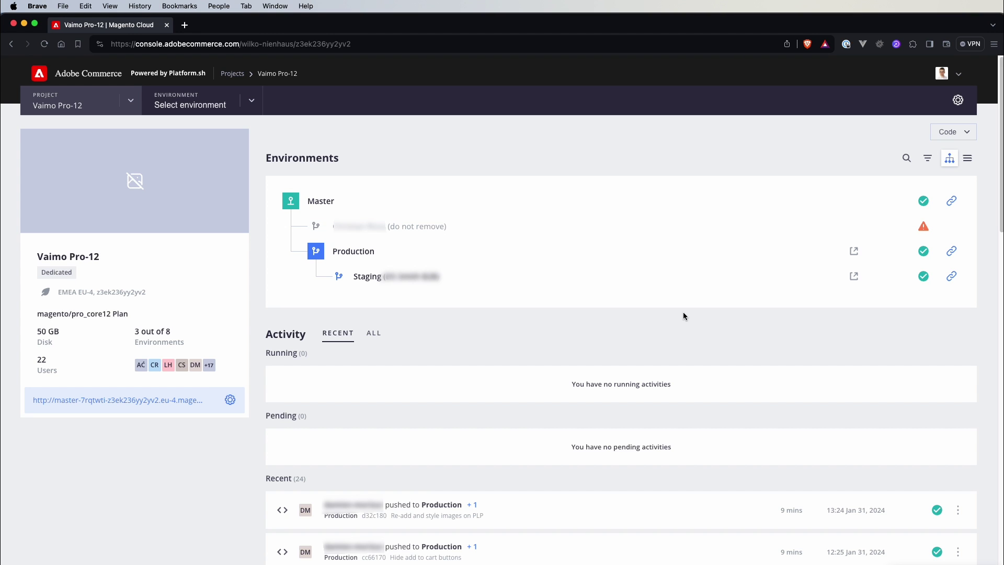
- Review Vaimo Pro-12's environments and recent activity in the new console
mouse_move(925, 201)
left_click(958, 100)
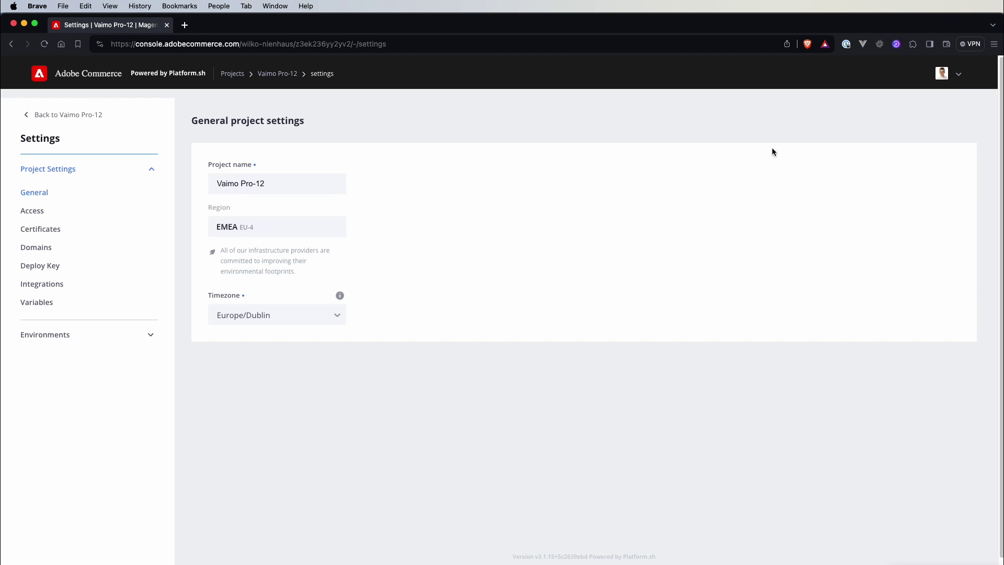
left_click(72, 218)
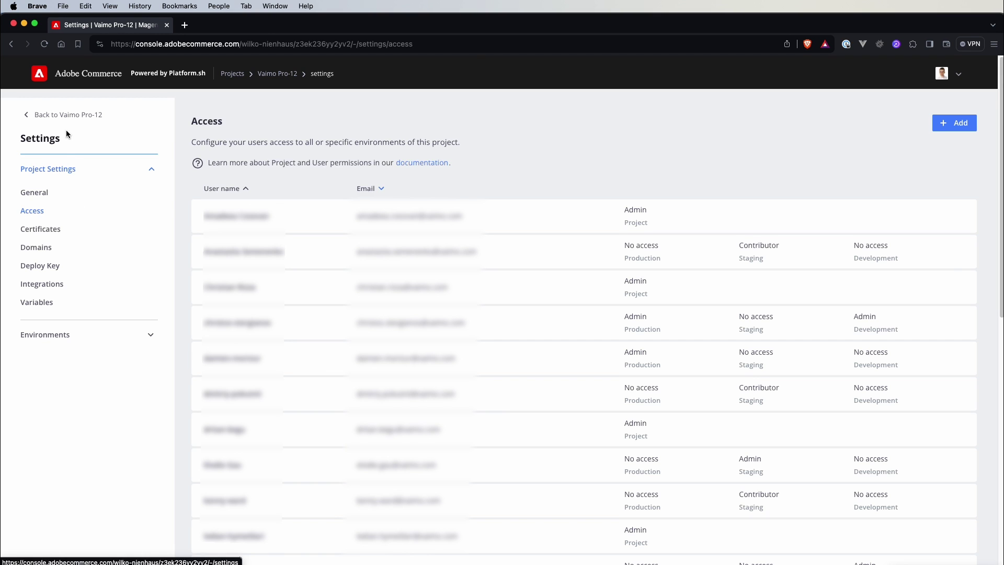
left_click(61, 115)
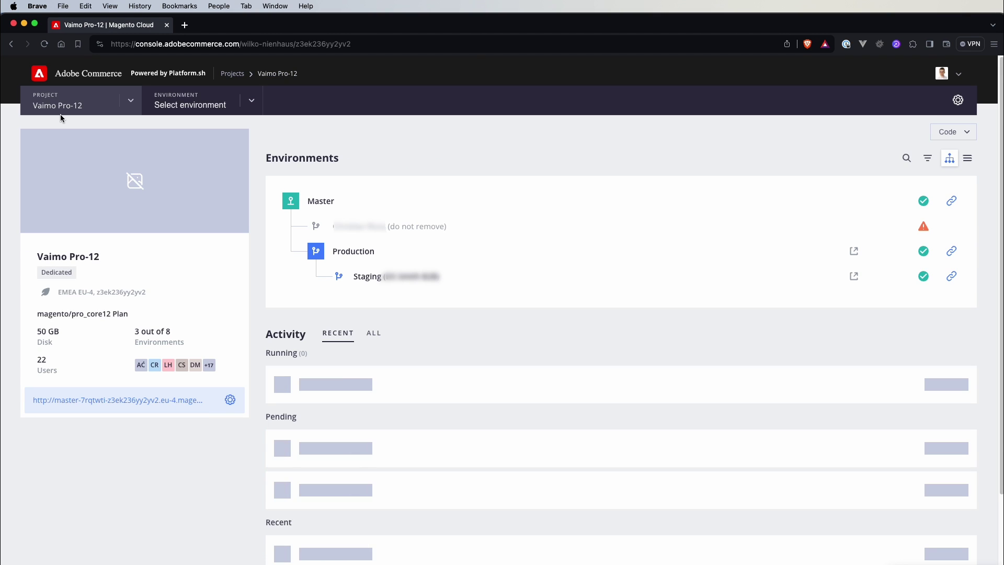
- Show the Production environment's details and its 24 recent activities
left_click(354, 251)
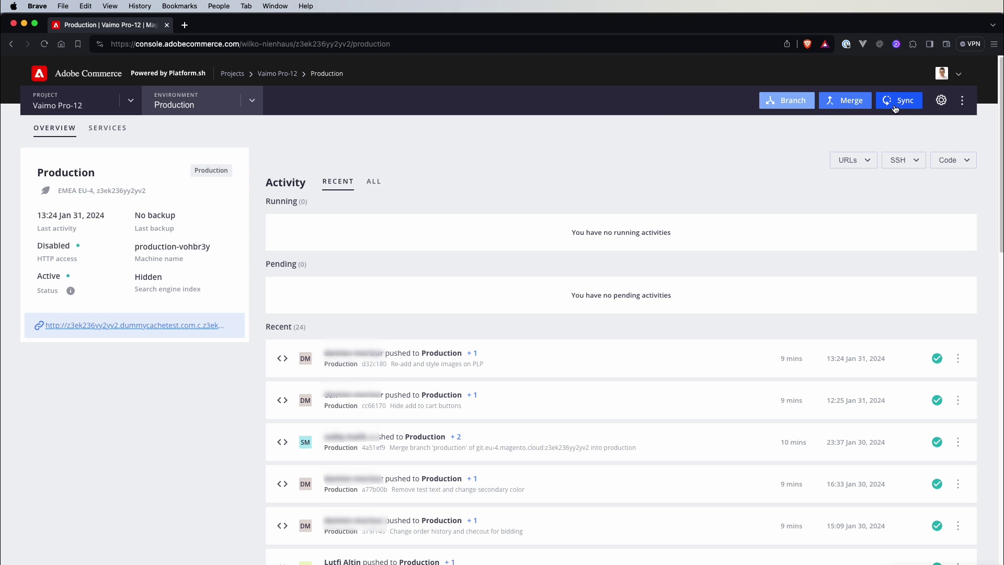
- Open Production's General settings to review outgoing emails (off), hidden search engines and deactivation
left_click(937, 104)
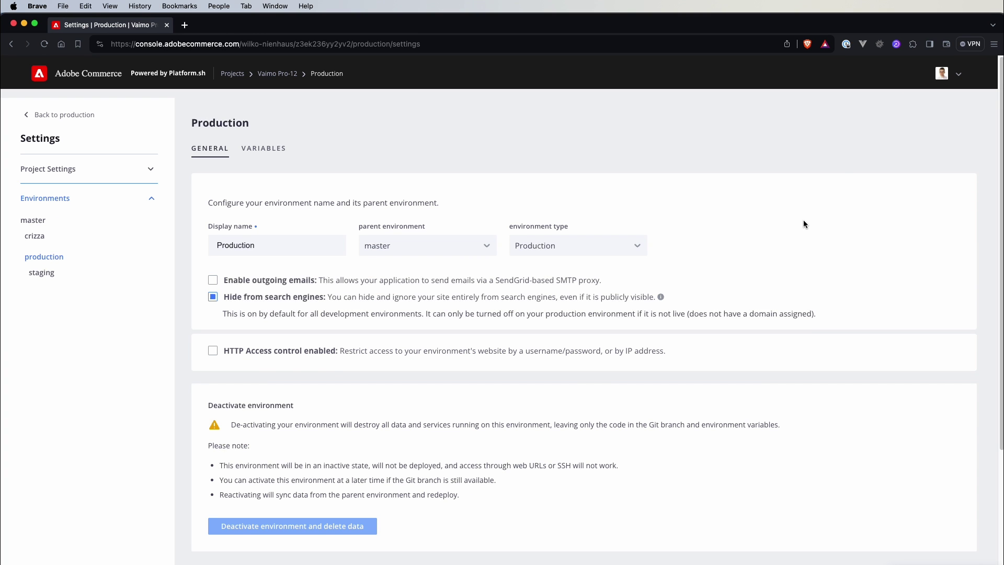
scroll(800, 225, "down", 3)
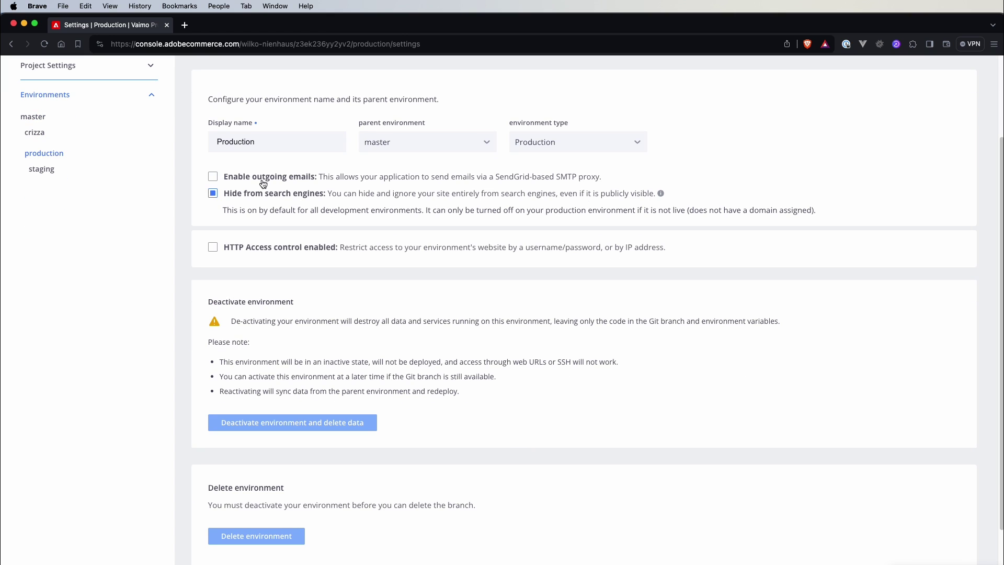